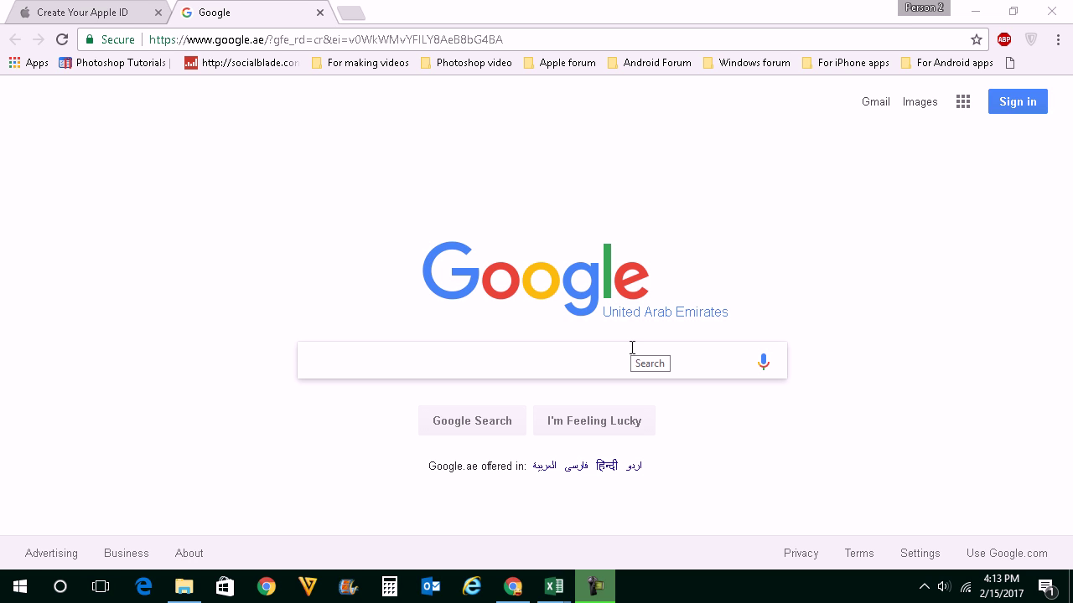
Step: Go to Chrome Settings, expand the advanced settings, and choose Clear browsing data under Privacy
left_click(1059, 42)
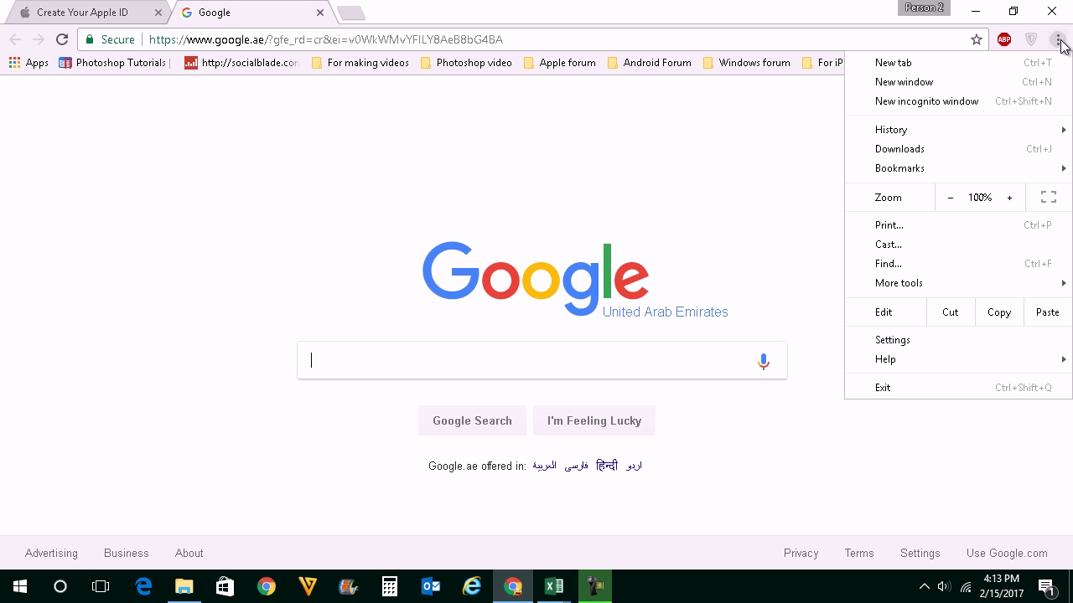
left_click(884, 340)
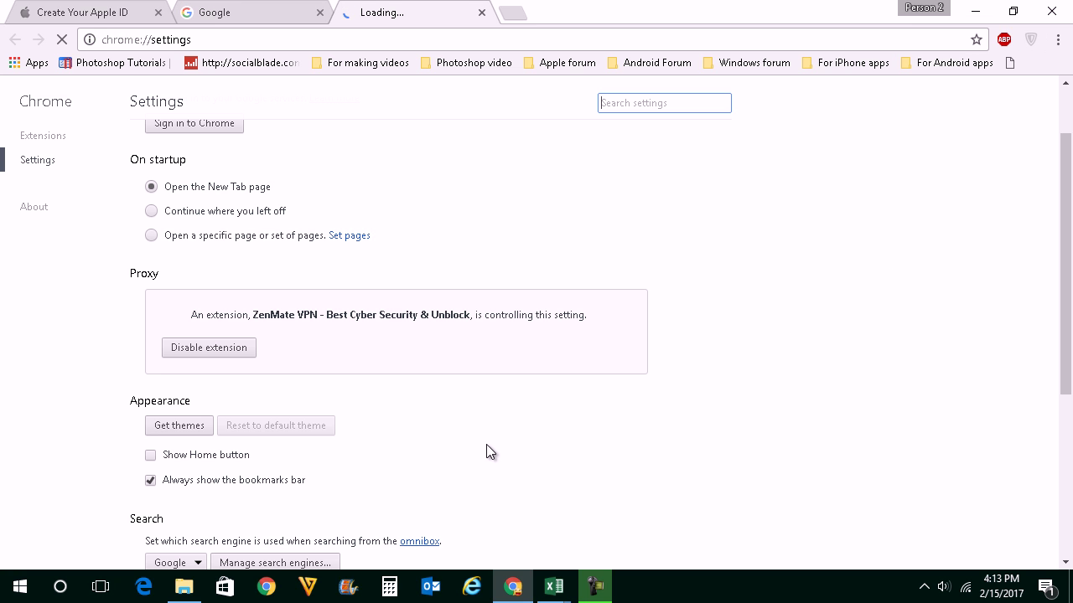
scroll(597, 424, "down", 4)
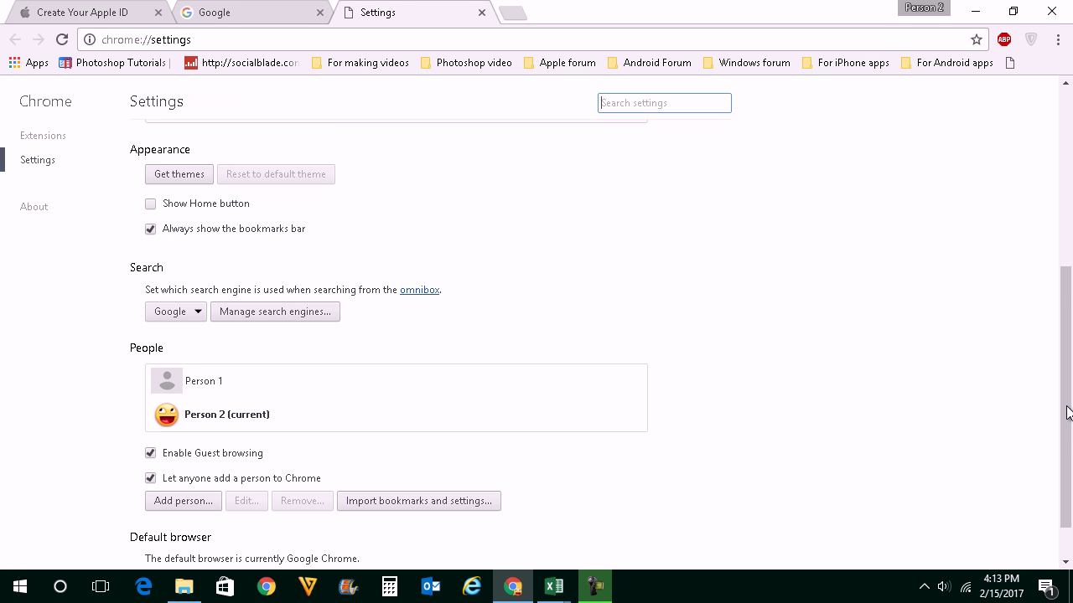
left_click(191, 541)
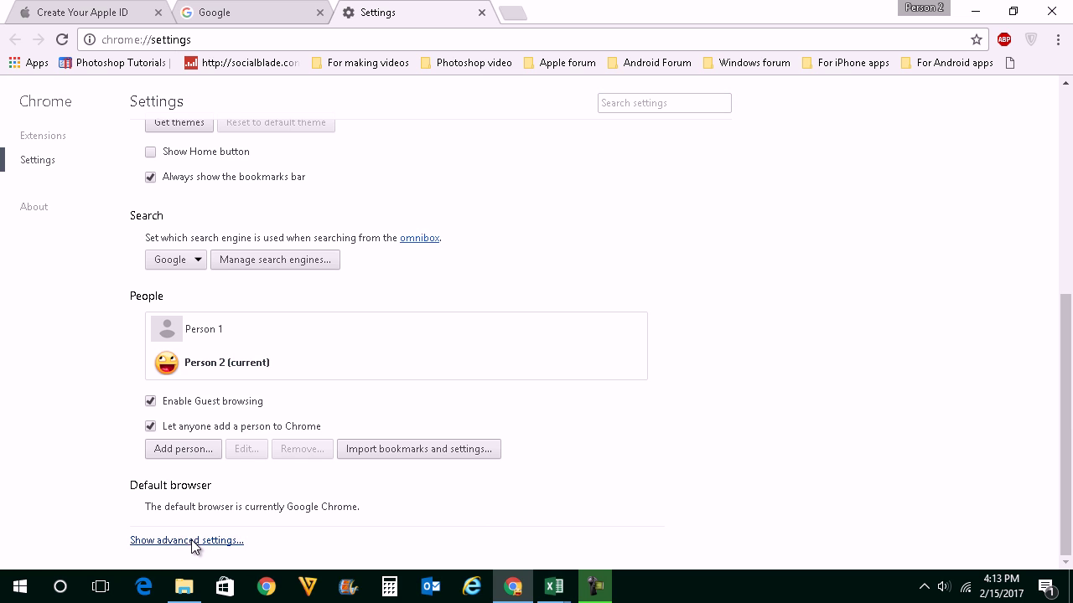
scroll(452, 563, "down", 2)
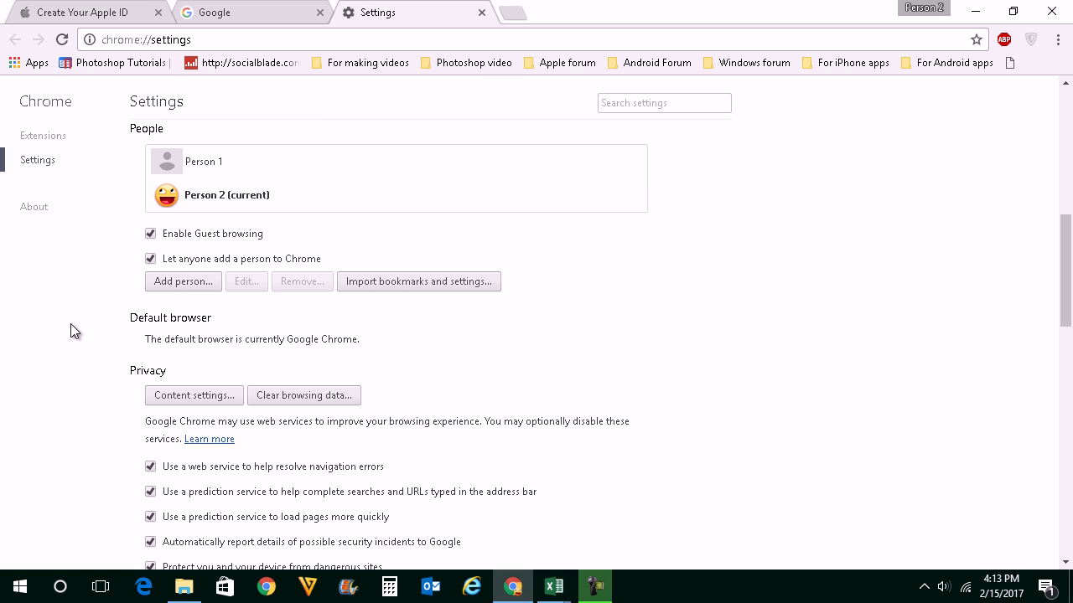
left_click(285, 400)
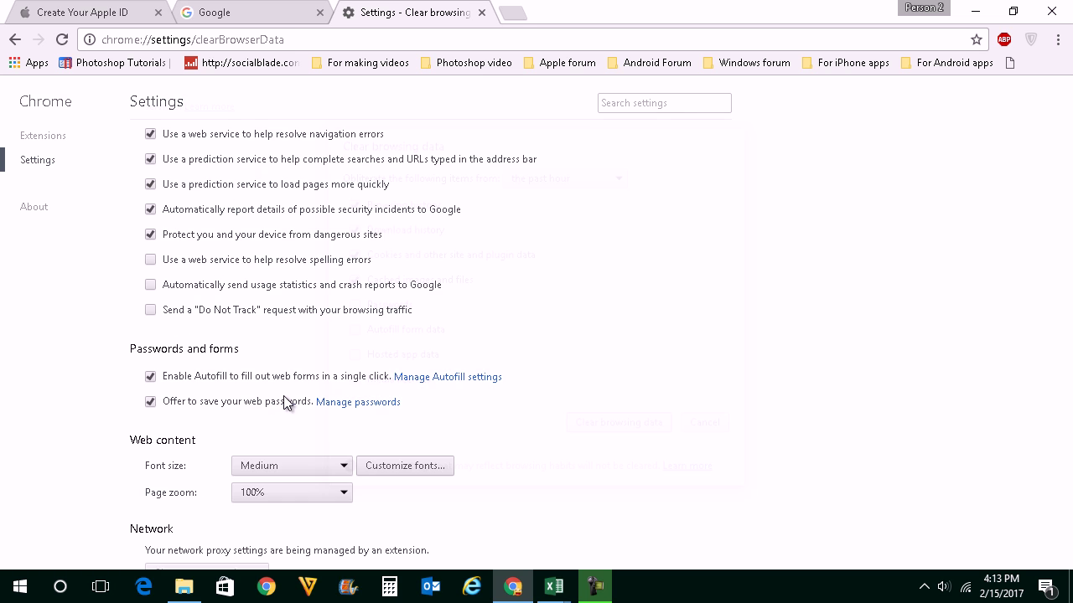
Step: Untick download history, cookies and cached images, and set the time range to the past day
left_click(352, 245)
left_click(352, 270)
left_click(354, 295)
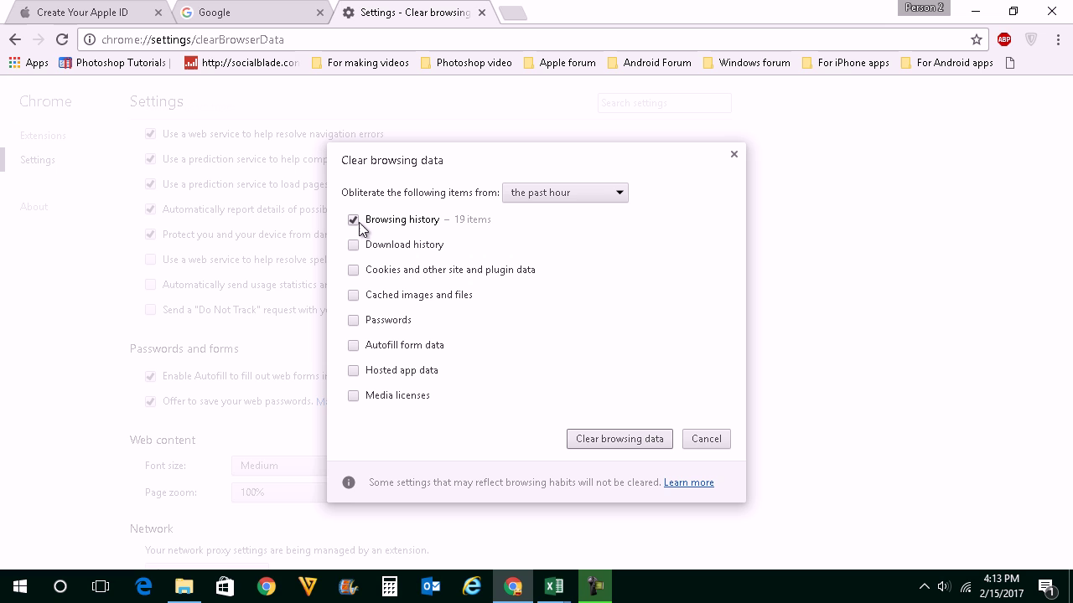
left_click(567, 192)
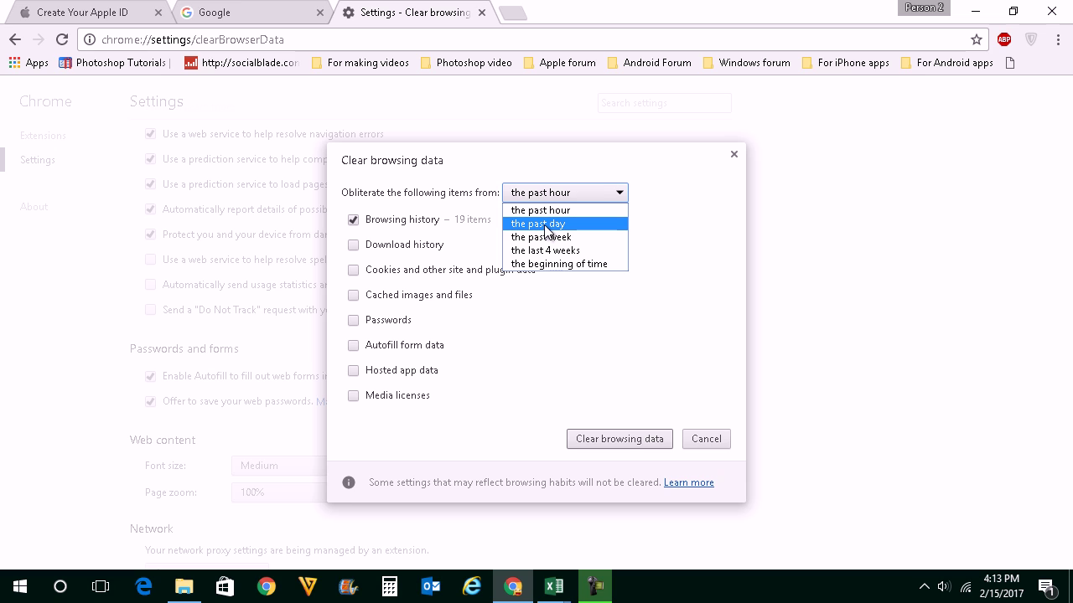
left_click(545, 224)
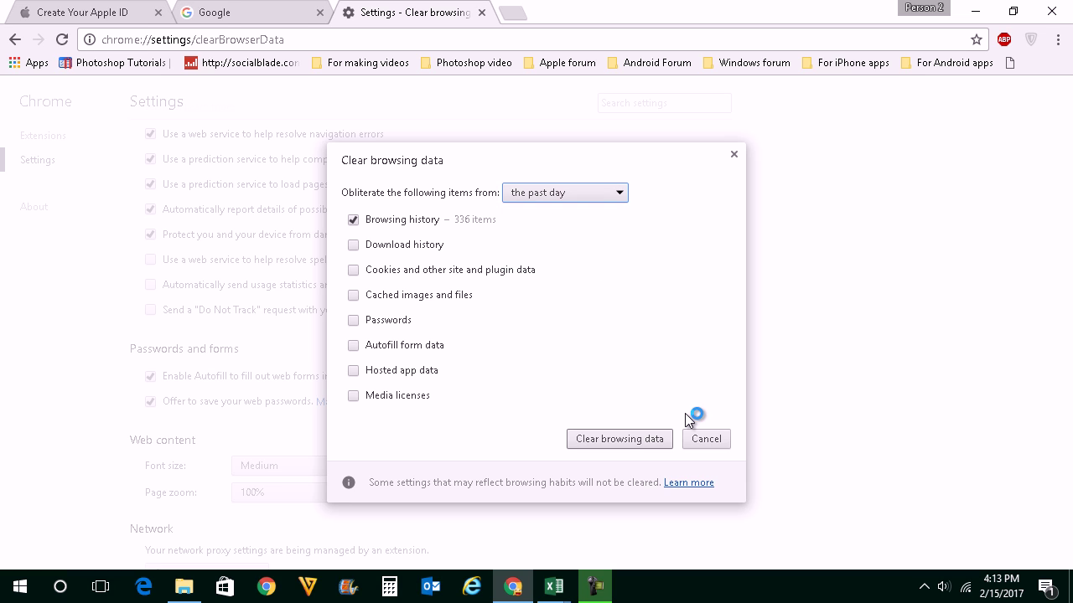
Step: Dismiss the Clear browsing data dialog and switch to the Google homepage tab
left_click(733, 156)
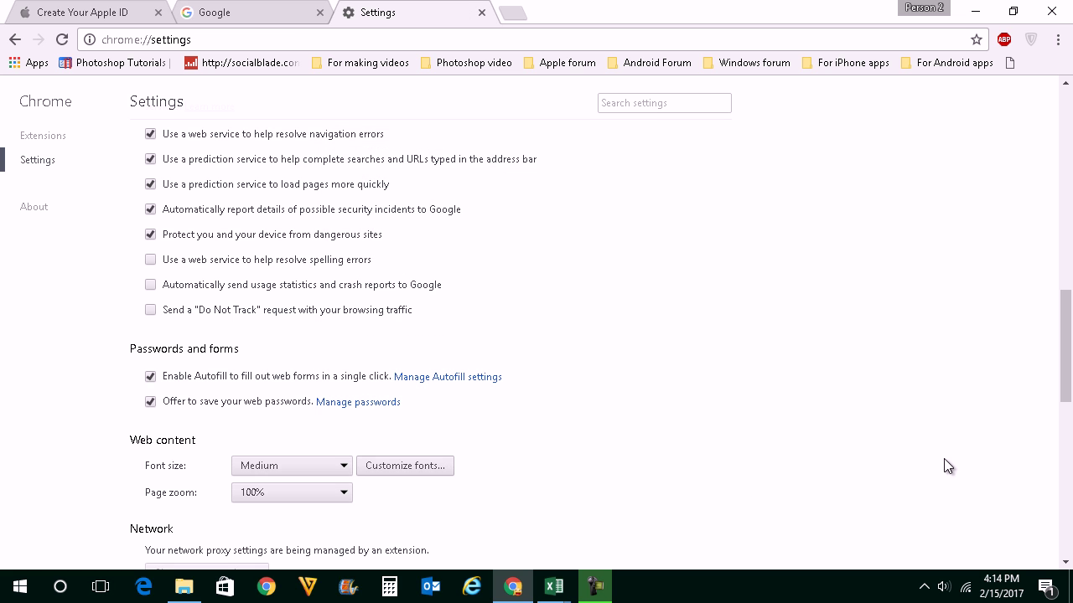
scroll(930, 474, "up", 3)
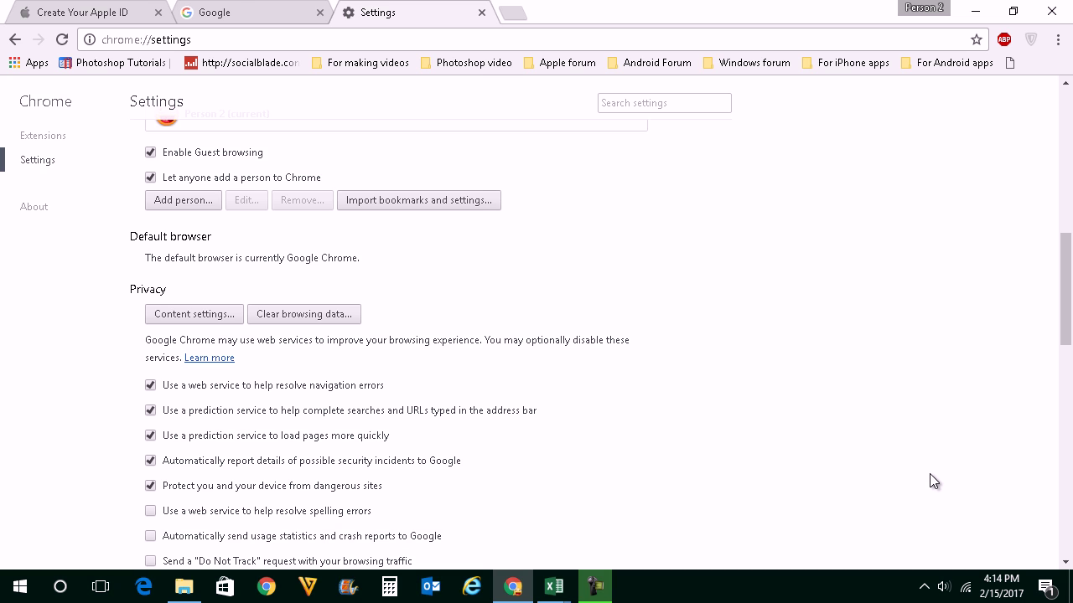
scroll(528, 211, "up", 8)
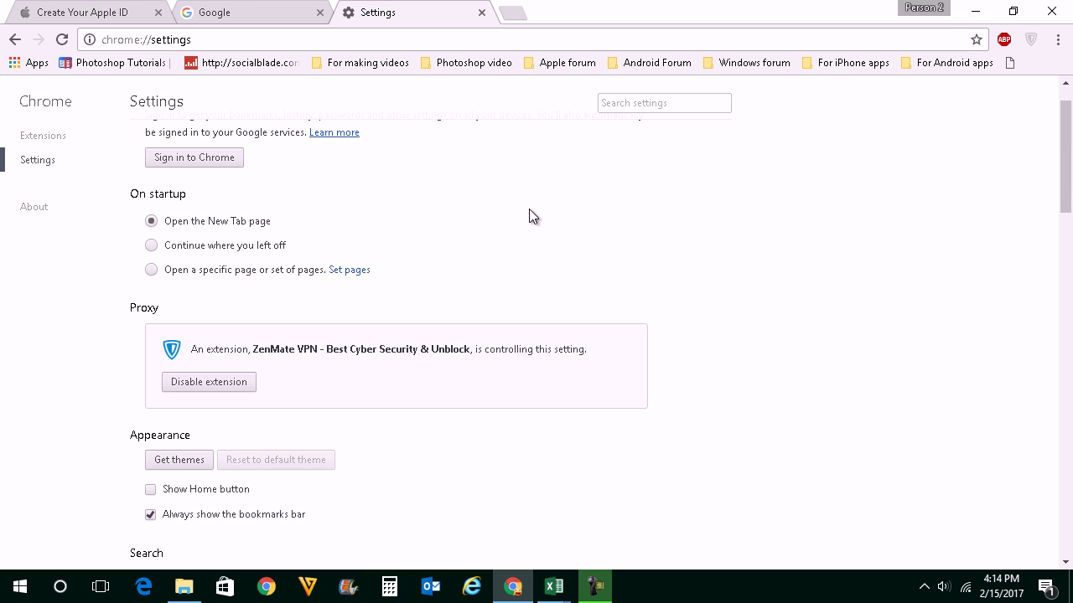
left_click(272, 11)
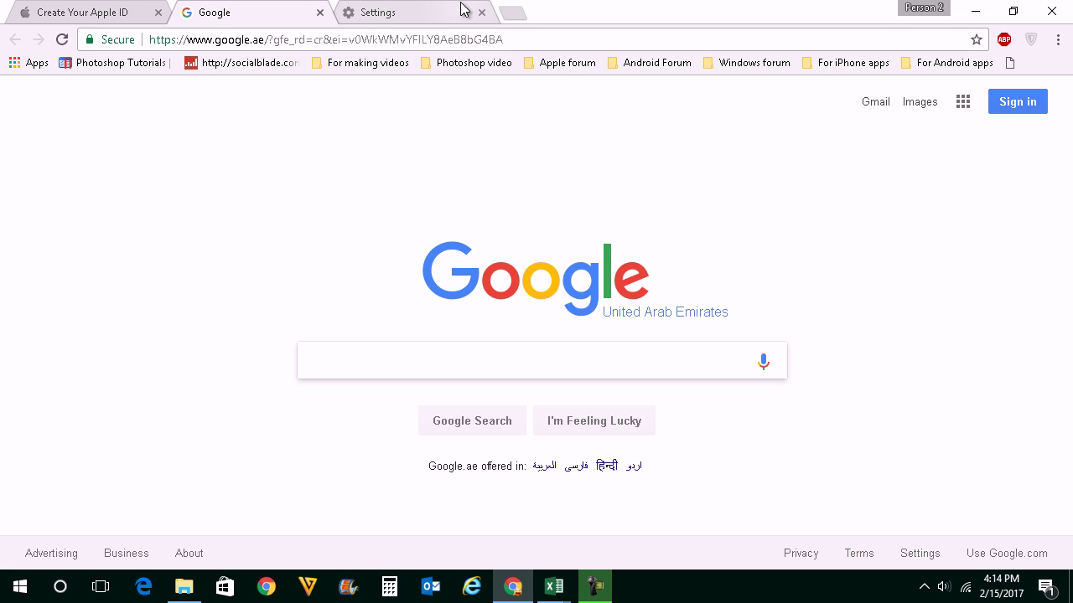
Step: Close the Settings tab and load myactivity.google.com from the address bar
left_click(482, 13)
left_click(342, 42)
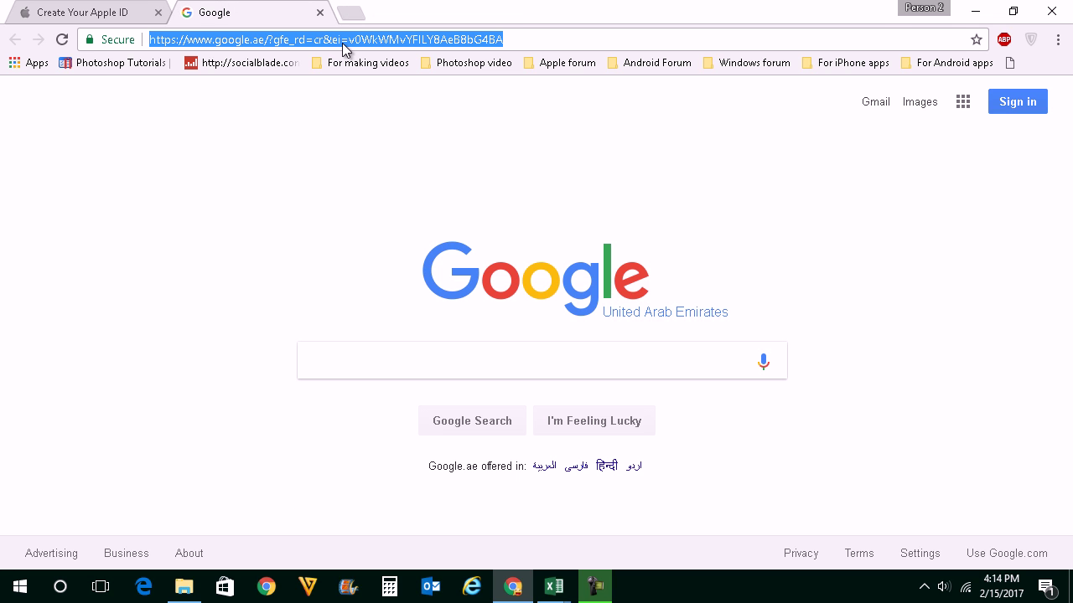
type("m,my")
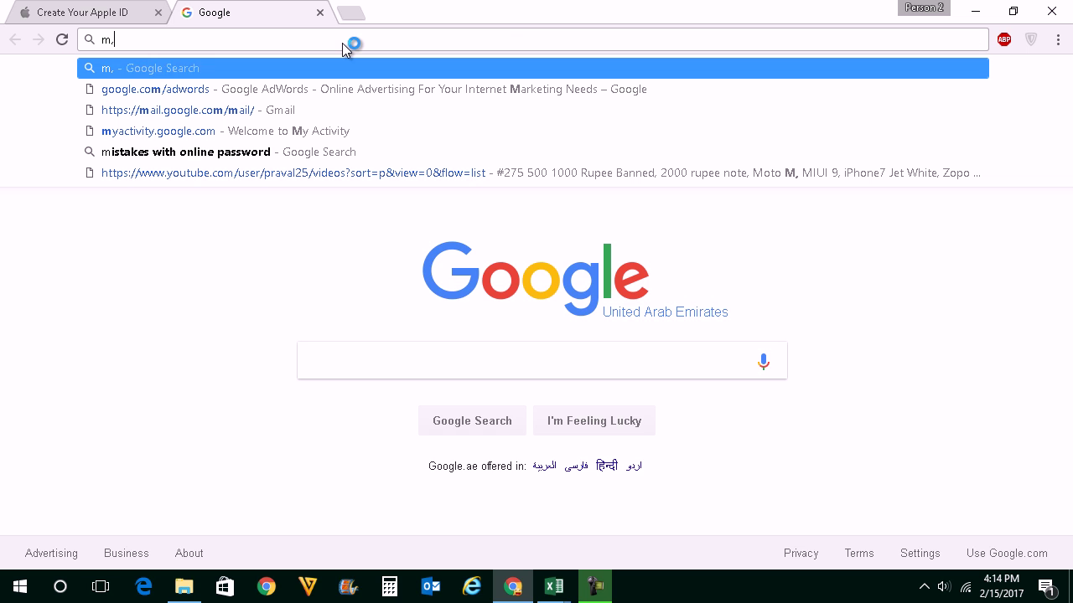
key("BackSpace")
key("BackSpace")
key("BackSpace")
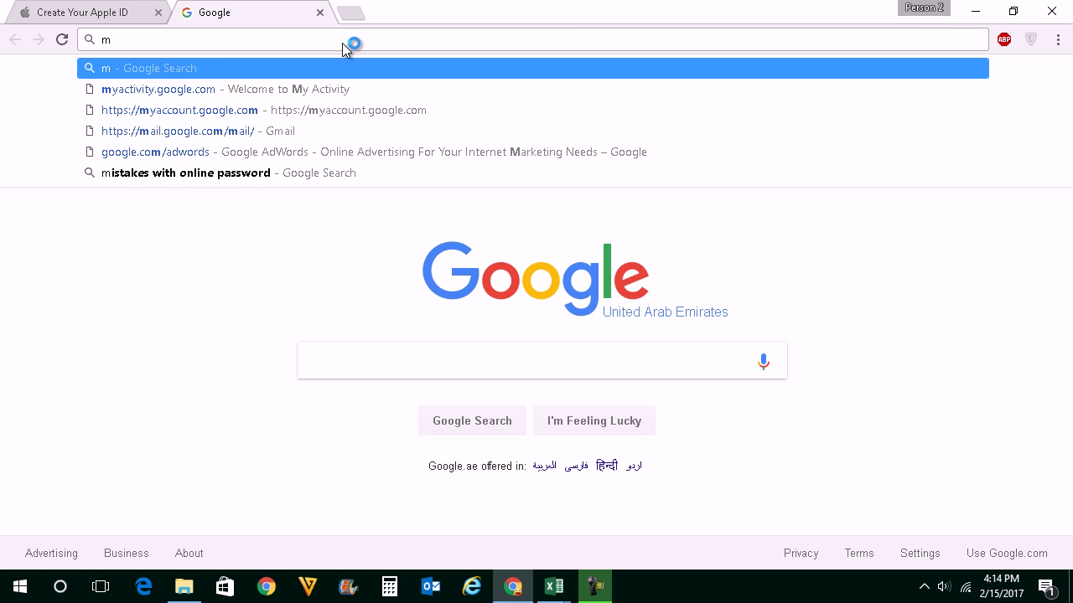
type("yacc")
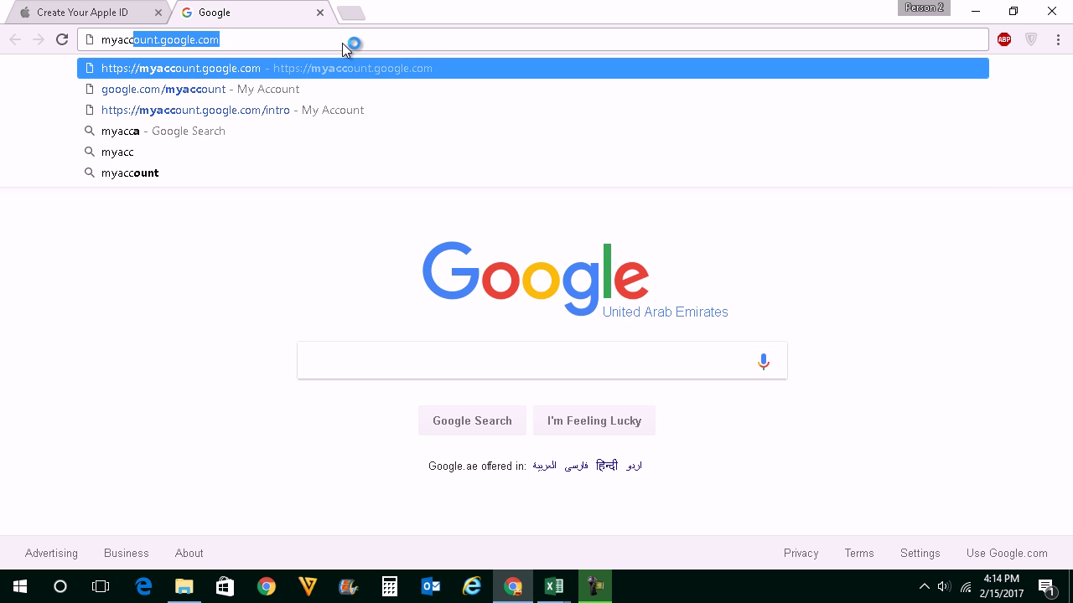
key("BackSpace")
key("BackSpace")
key("BackSpace")
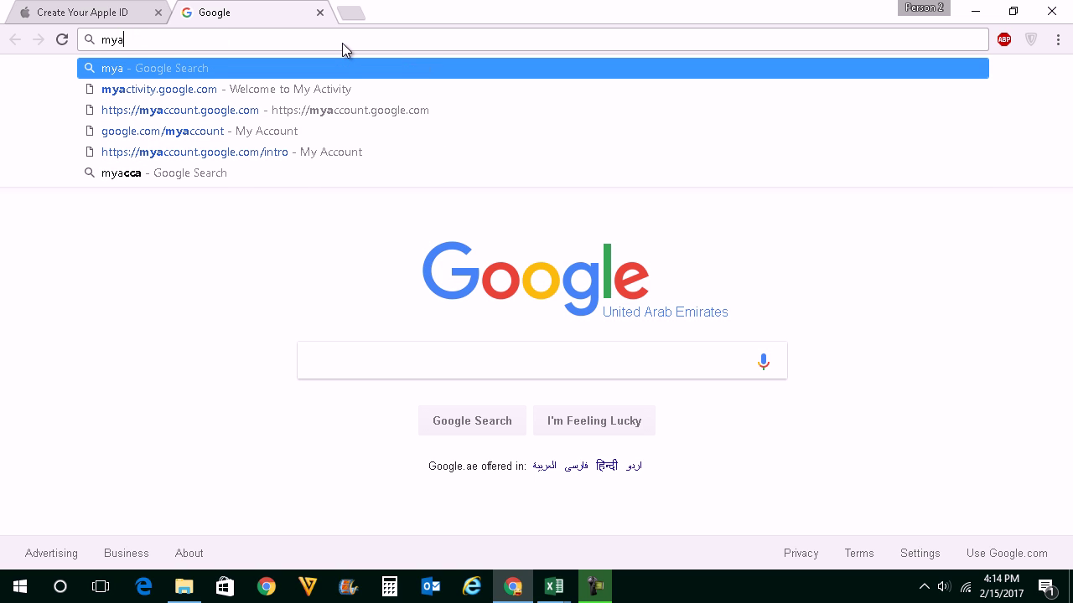
left_click(176, 89)
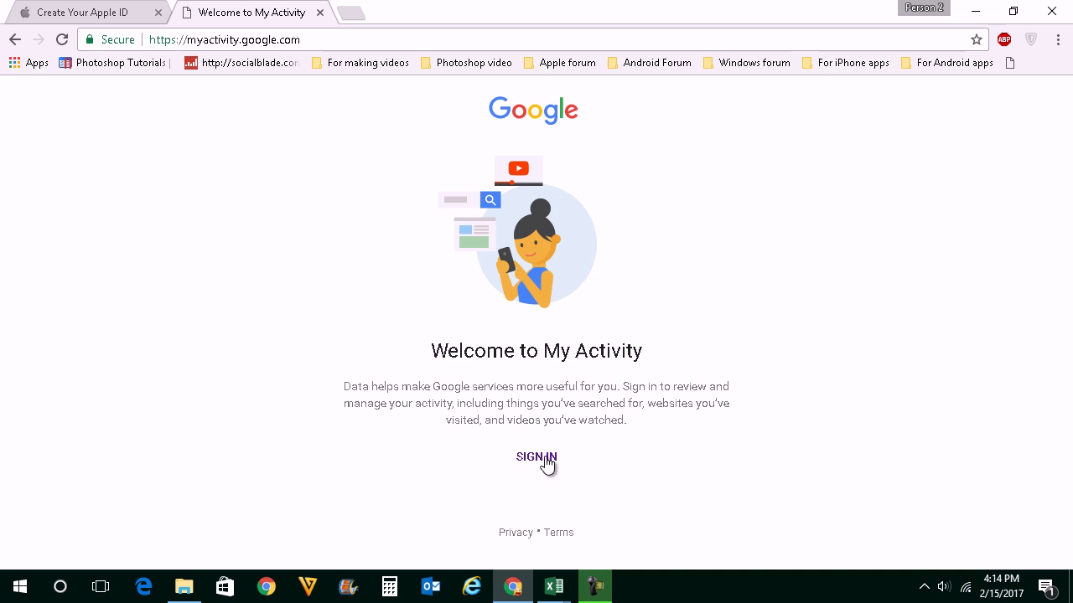
Step: Sign in with the saved Google account's e-mail address and password
left_click(546, 464)
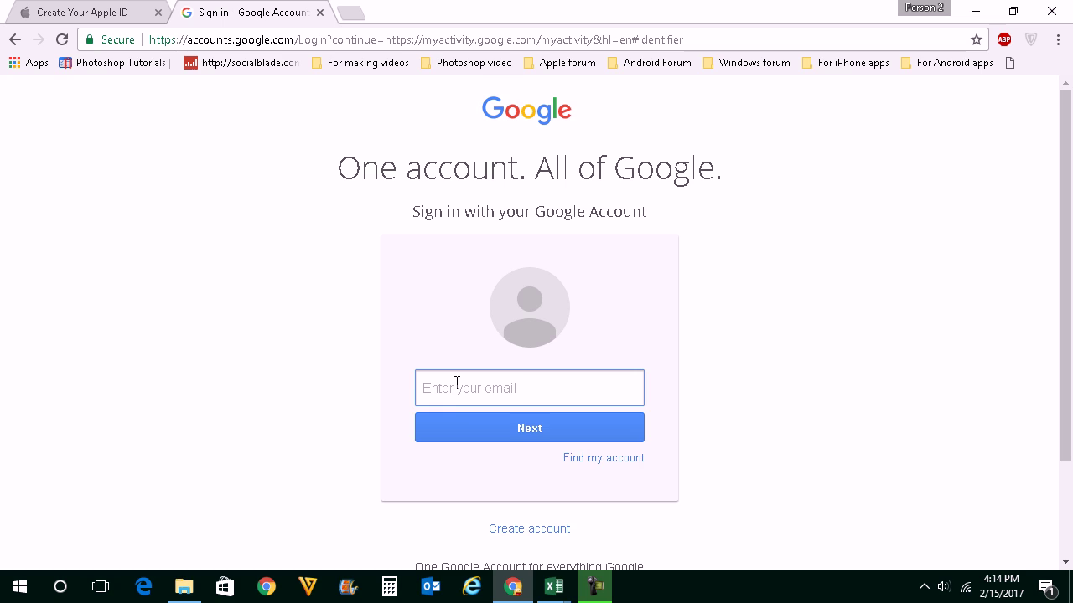
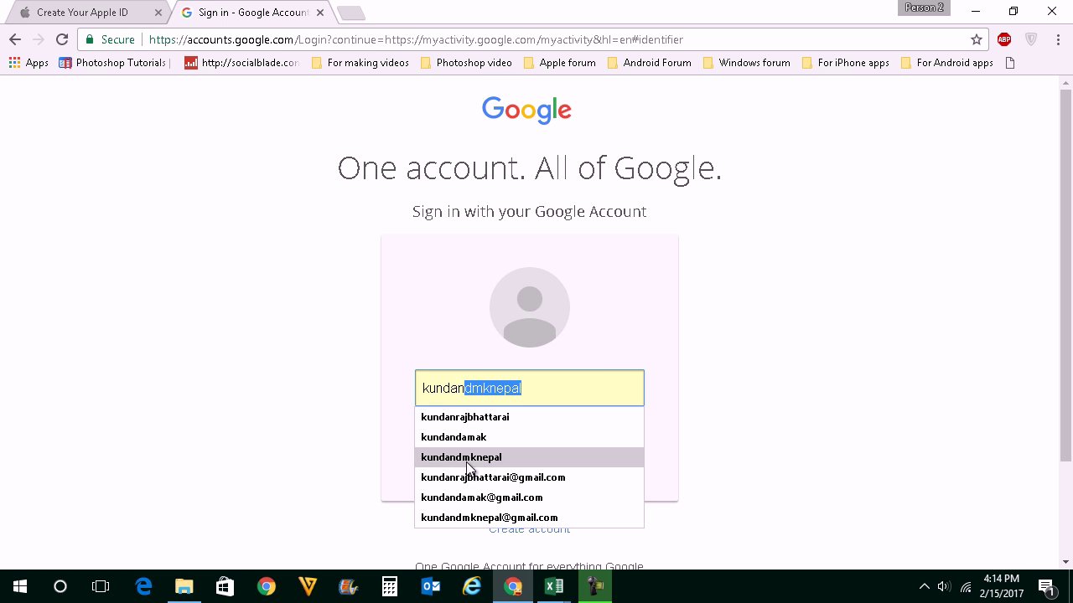
left_click(470, 458)
left_click(502, 438)
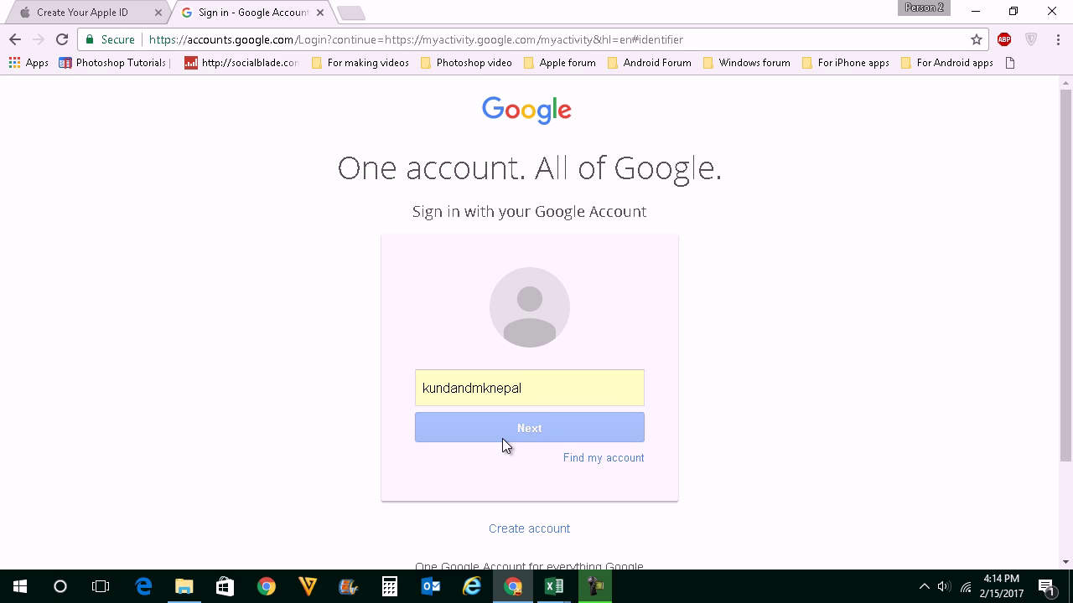
type("••••")
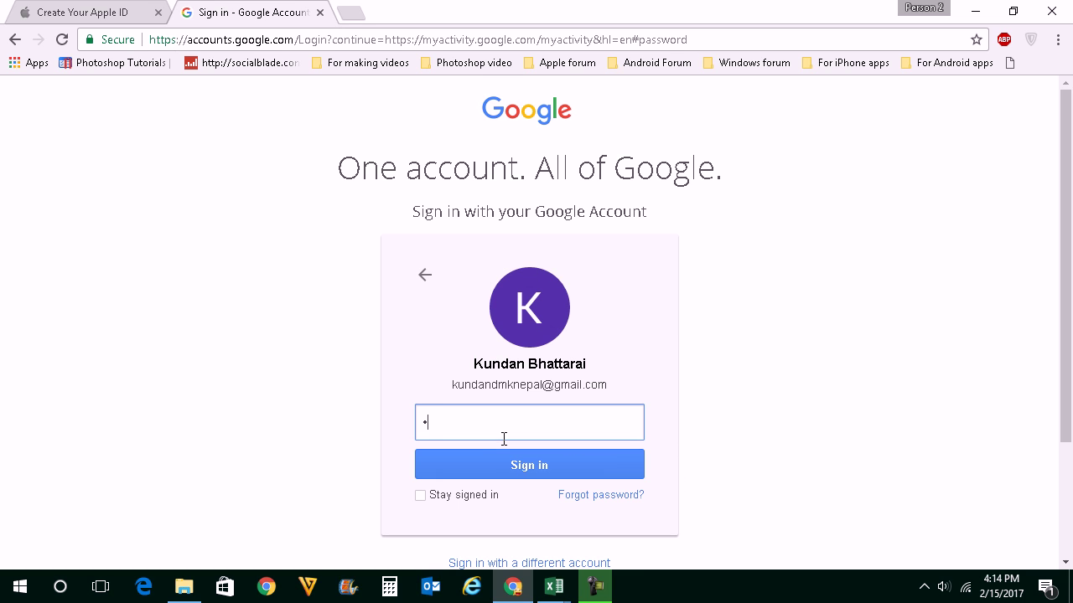
type("•••••••")
left_click(515, 474)
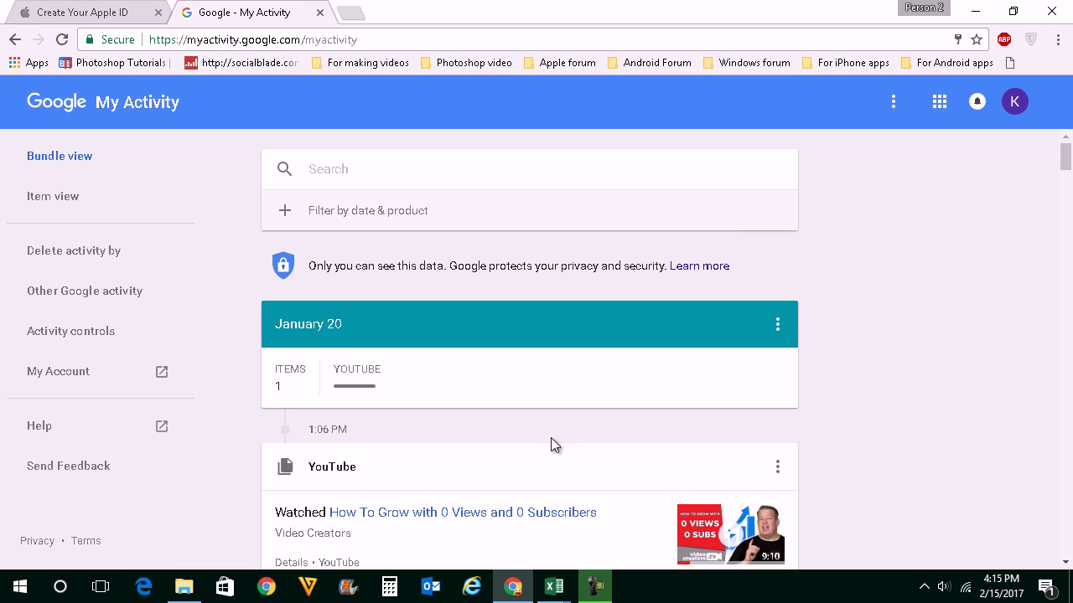
Step: Delete the January 20 activity card from its options menu and confirm the deletion
scroll(520, 360, "down", 2)
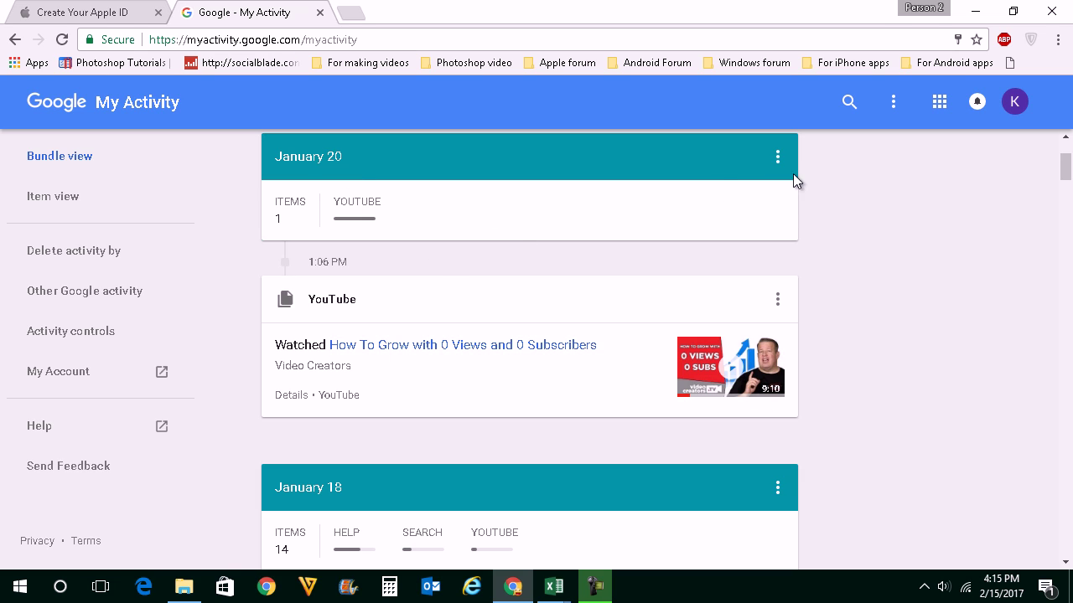
left_click(778, 158)
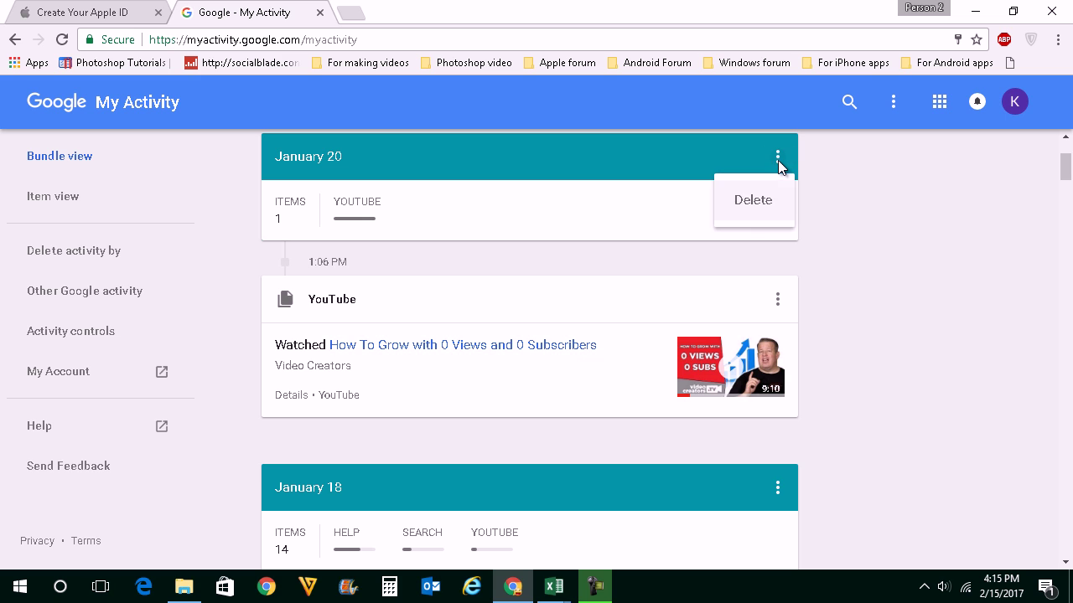
left_click(747, 199)
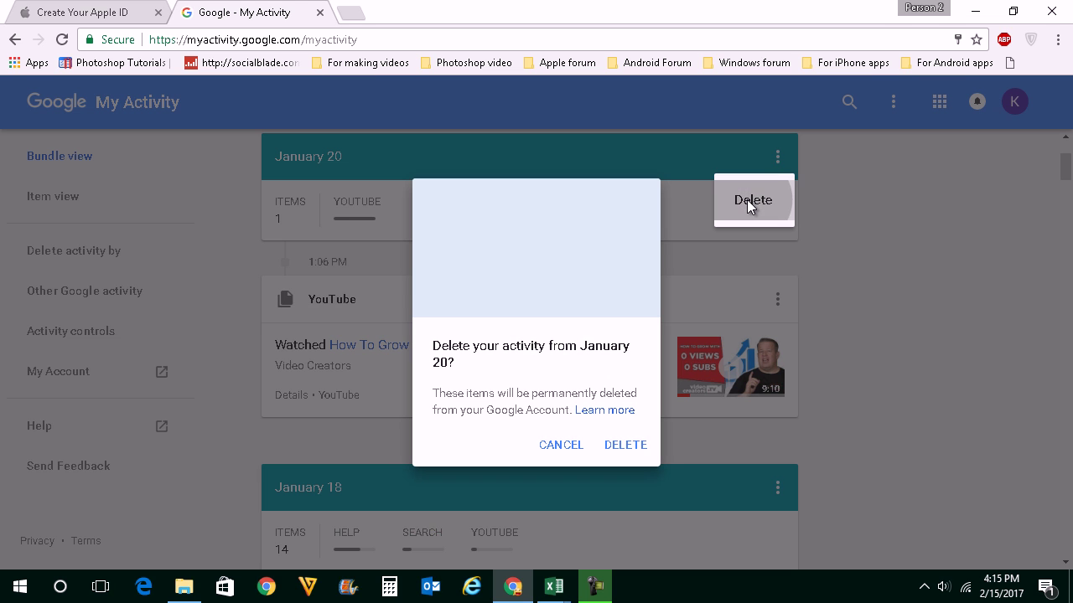
left_click(637, 446)
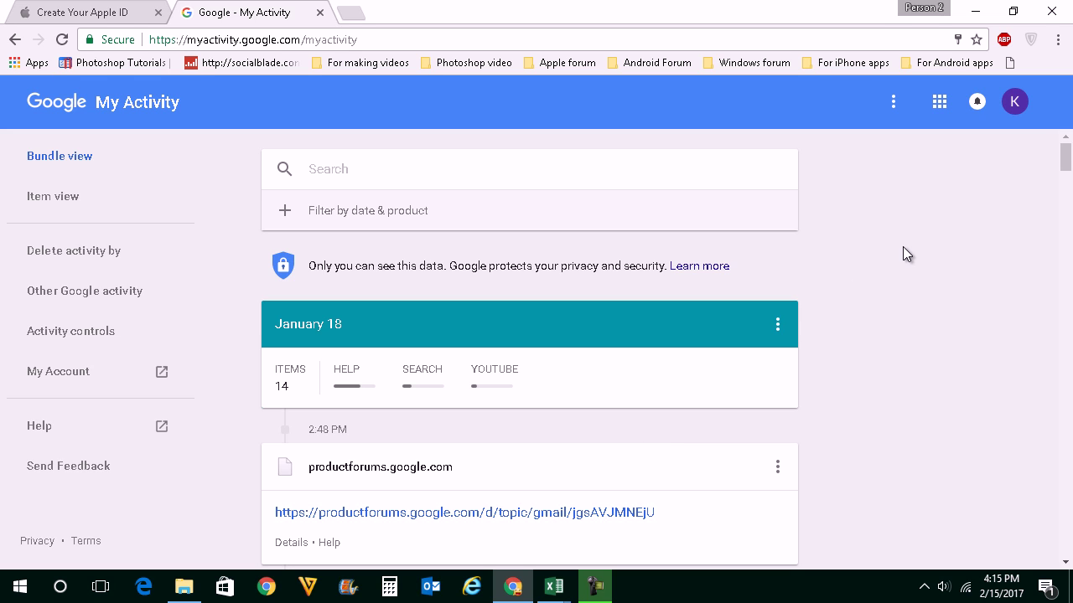
Step: Choose Delete activity by from the header menu and look through the Delete by date ranges
left_click(894, 101)
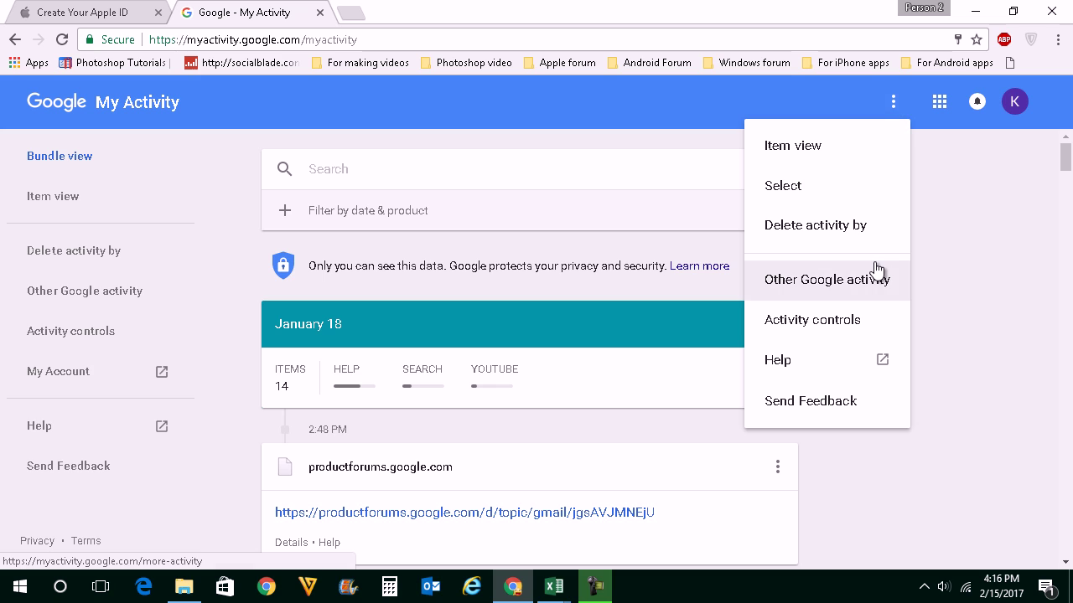
left_click(794, 235)
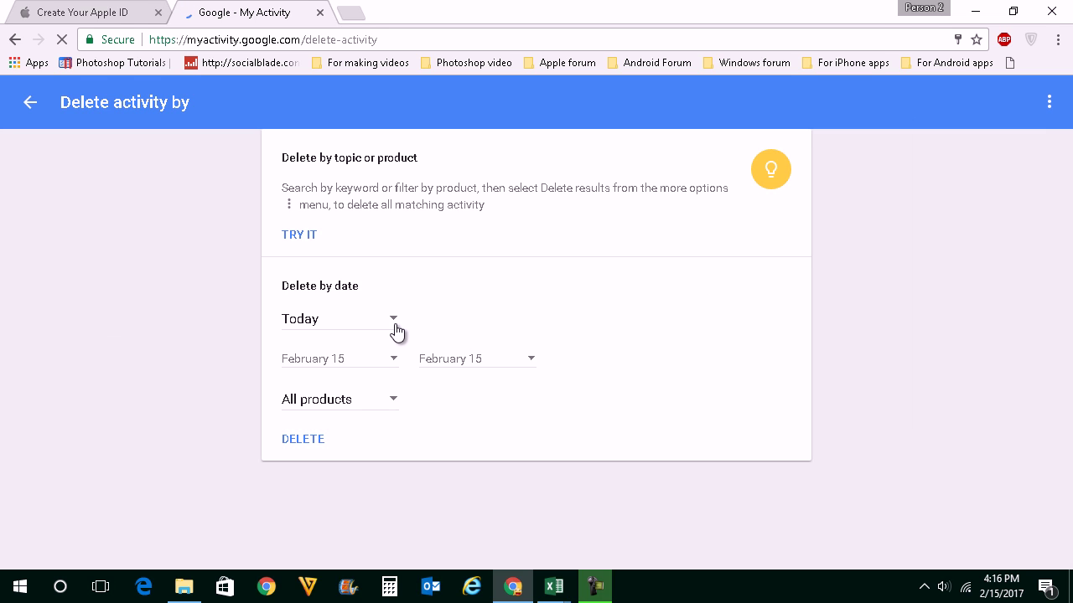
left_click(394, 329)
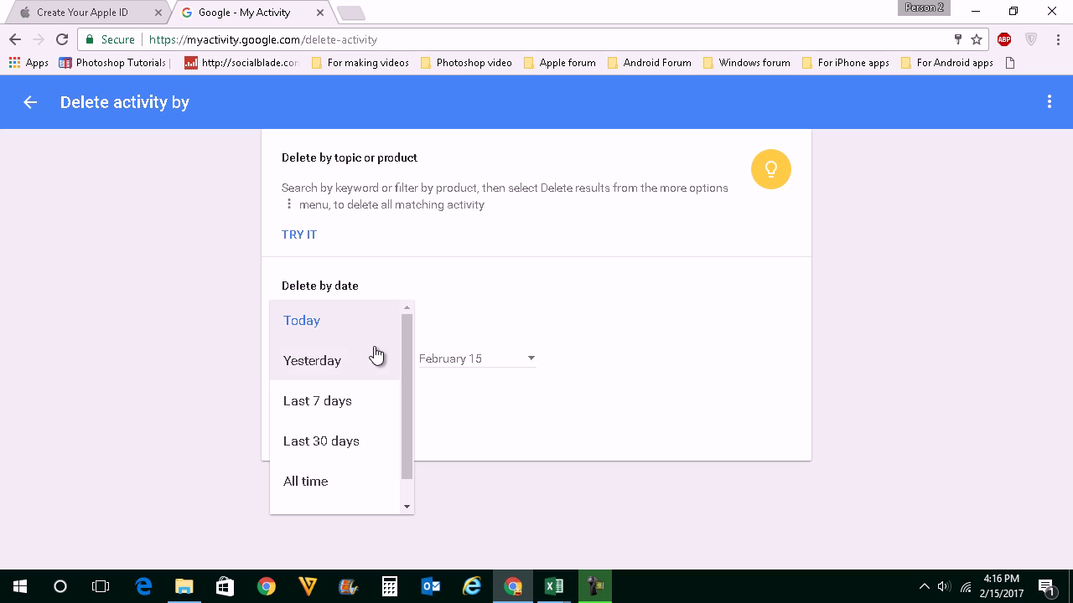
mouse_move(408, 350)
left_mouse_down()
mouse_move(407, 361)
mouse_move(410, 343)
left_mouse_up()
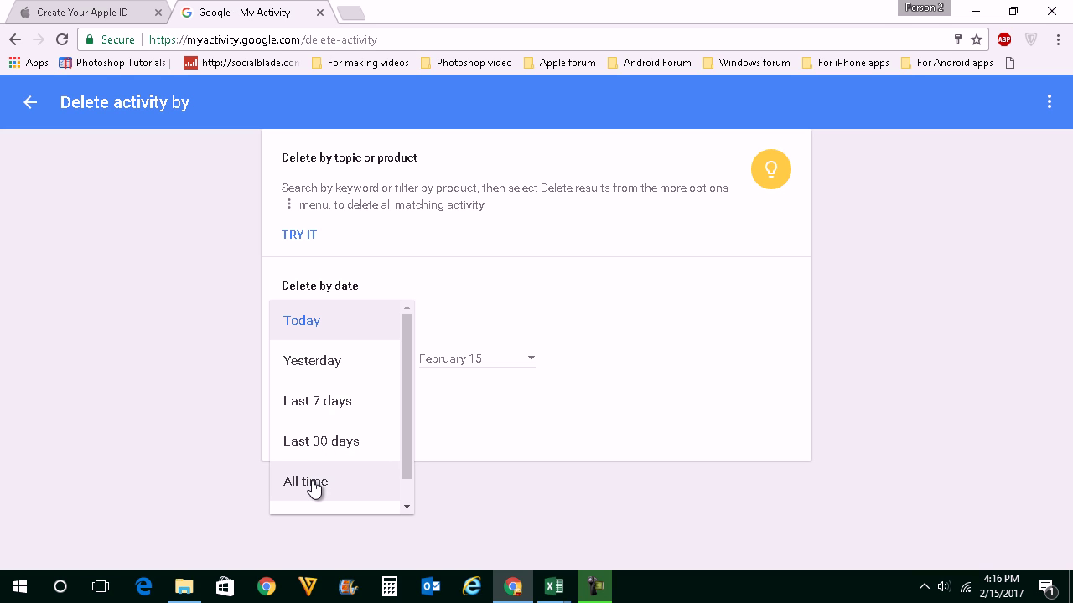
left_click(533, 420)
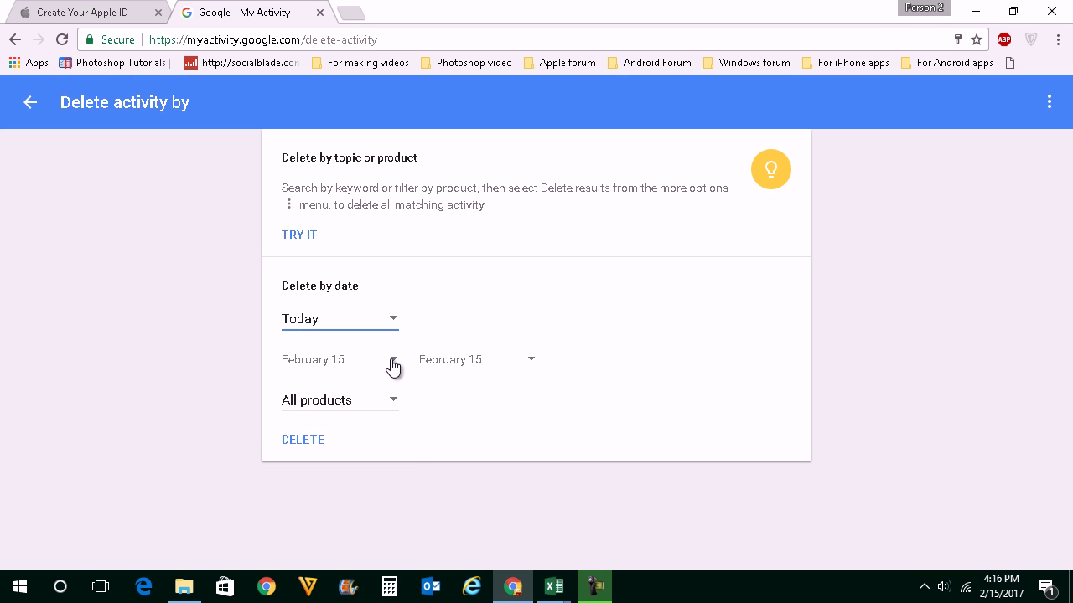
Step: Set the range from February 14 to February 15 for all products, then delete and confirm
left_click(393, 358)
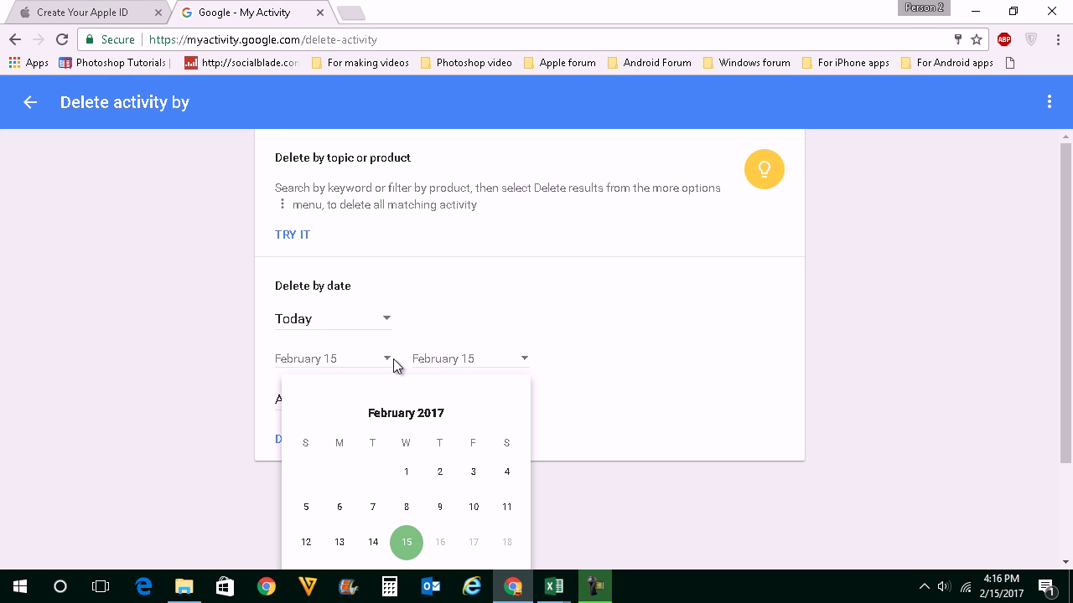
left_click(377, 542)
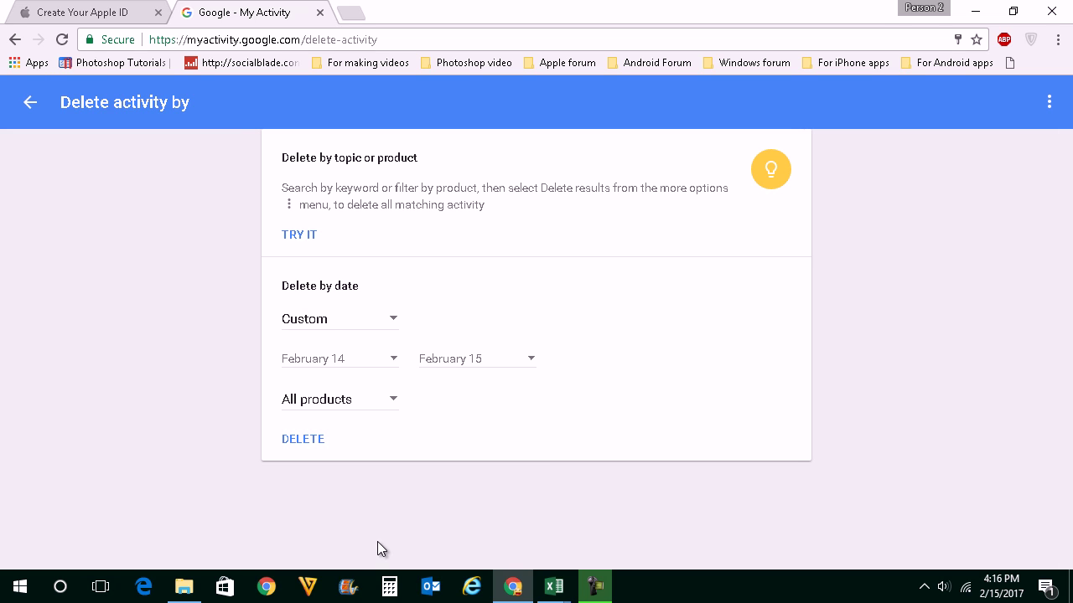
left_click(530, 359)
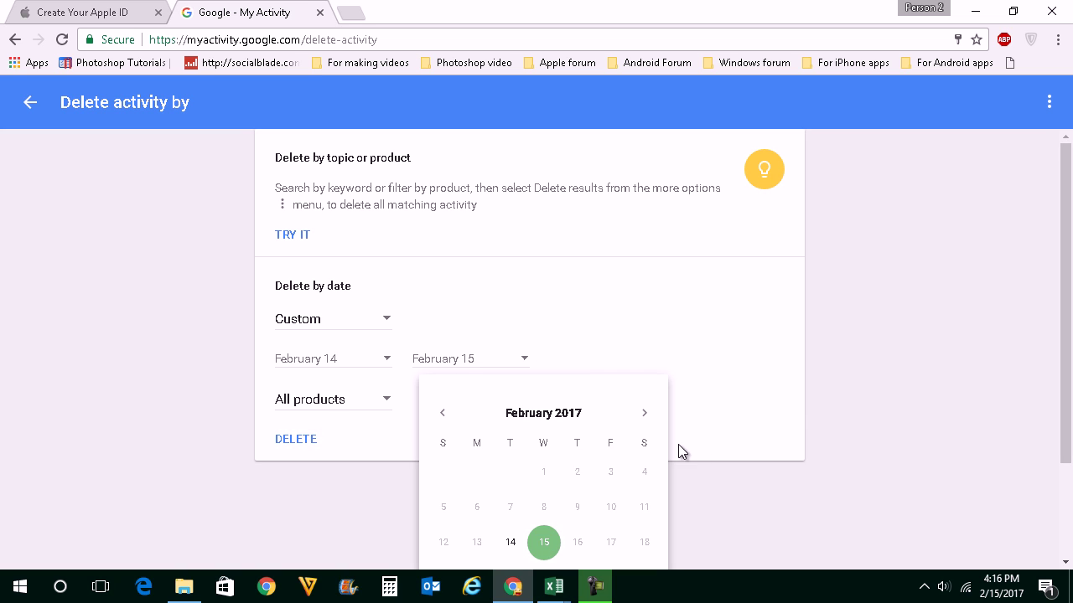
left_click(703, 380)
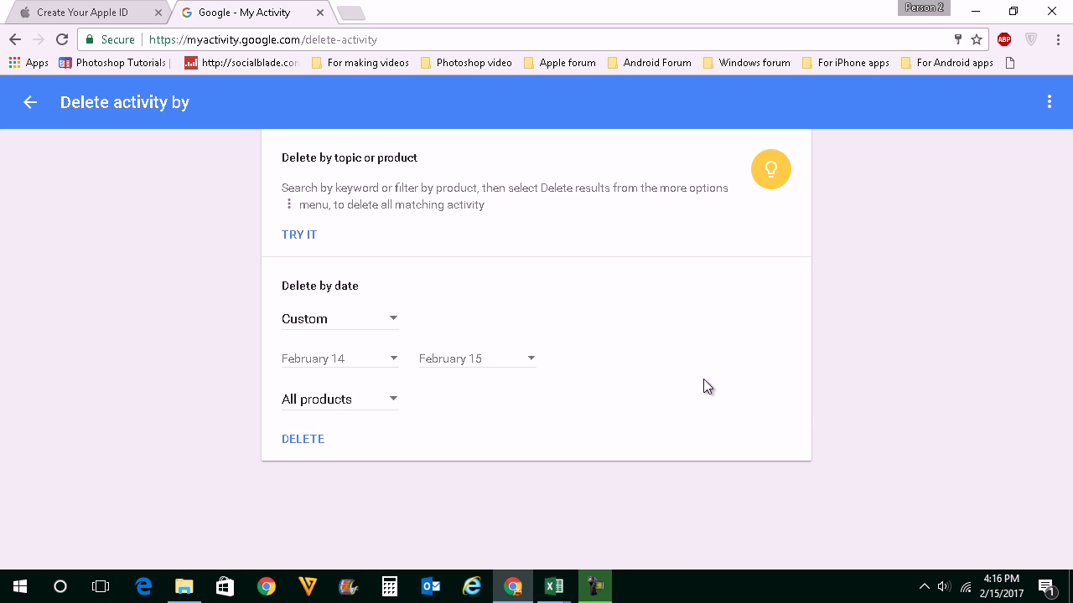
left_click(312, 439)
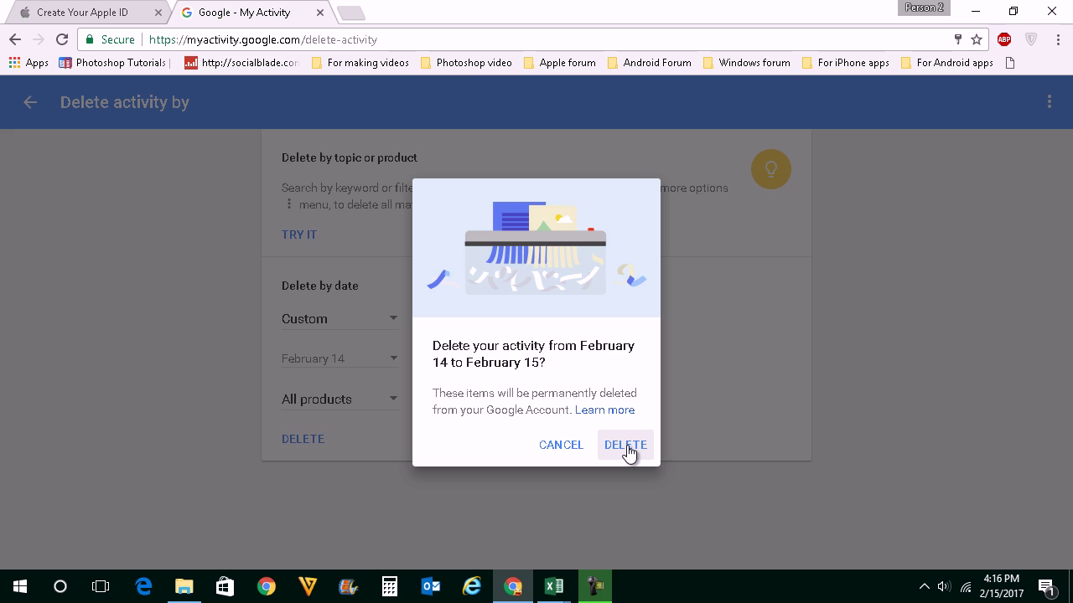
left_click(625, 445)
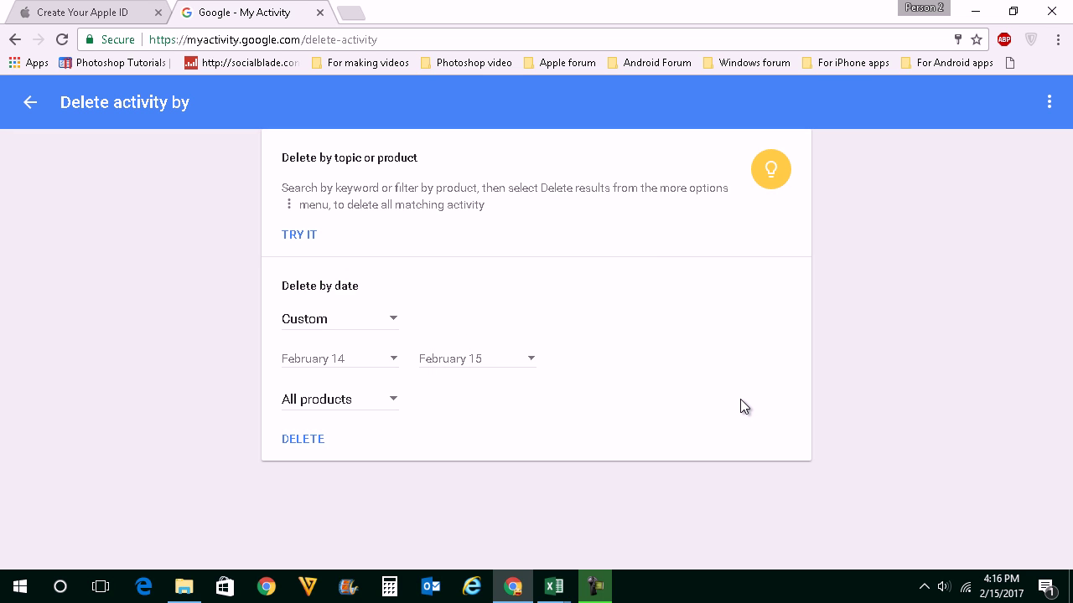